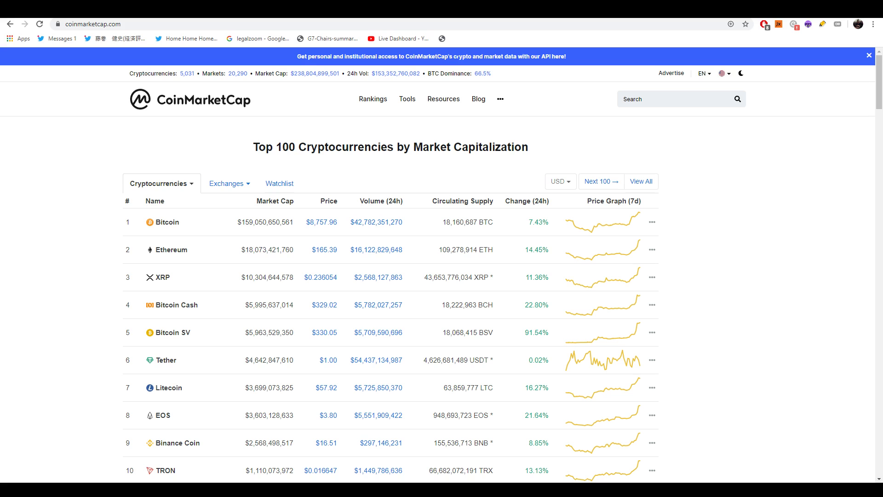
{"action": "scroll", "coordinate": [495, 166], "scroll_direction": "down", "scroll_amount": 3}
{"action": "scroll", "coordinate": [505, 199], "scroll_direction": "down", "scroll_amount": 2}
{"action": "scroll", "coordinate": [505, 198], "scroll_direction": "up", "scroll_amount": 2}
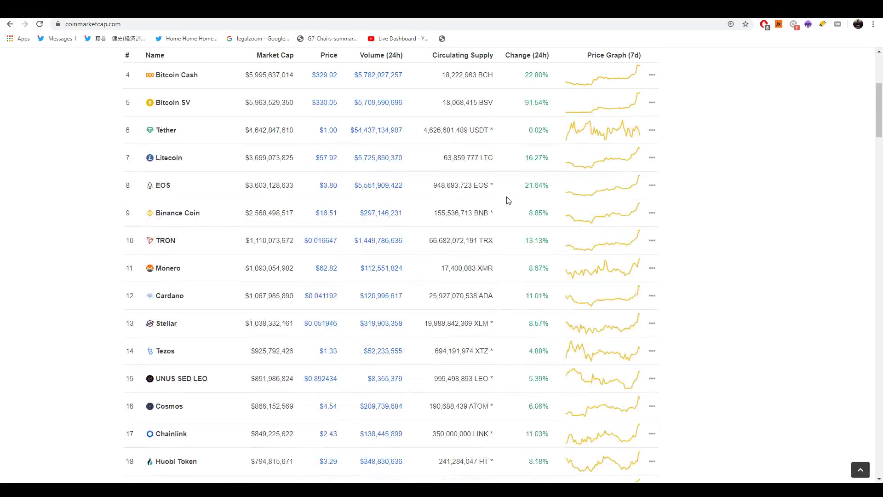
{"action": "scroll", "coordinate": [506, 200], "scroll_direction": "up", "scroll_amount": 3}
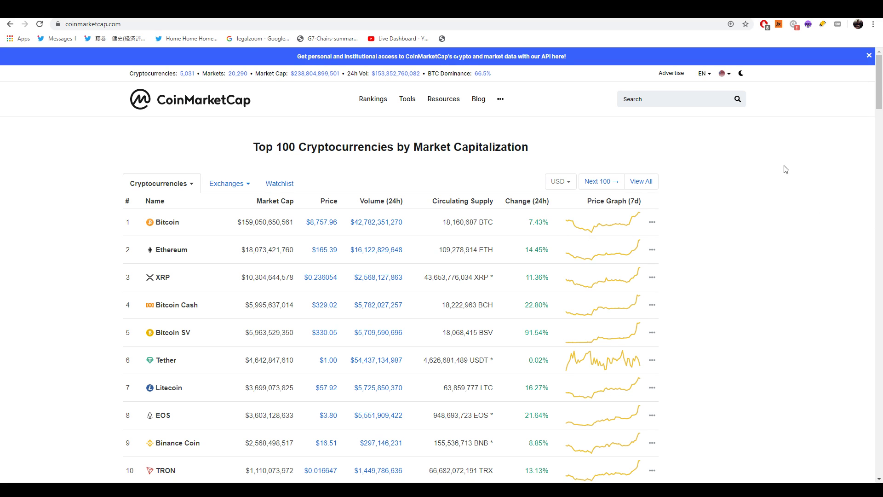
Pan and auto-scale the XRP/USD hourly chart to span January 11–14, including the Jan 14 spike.
{"action": "key", "text": "ctrl+Tab"}
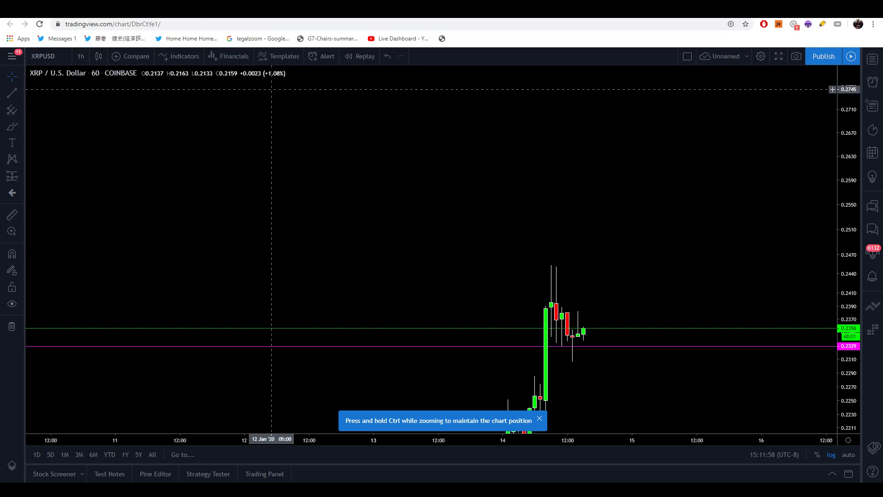
{"action": "left_click_drag", "start_coordinate": [457, 154], "coordinate": [528, 138]}
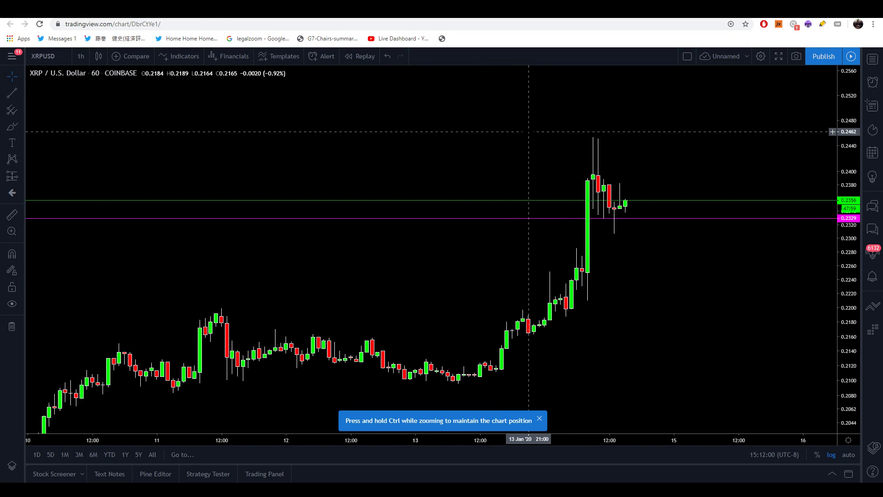
{"action": "left_click_drag", "start_coordinate": [653, 258], "coordinate": [721, 263]}
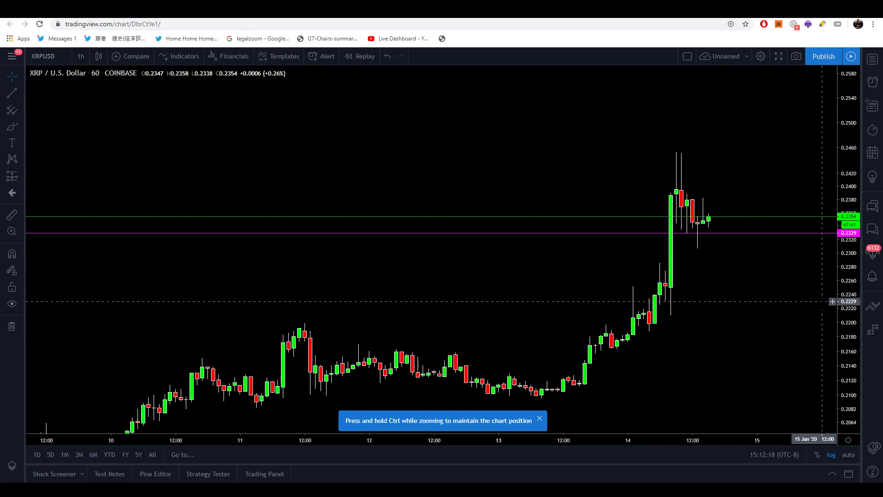
{"action": "scroll", "coordinate": [683, 240], "scroll_direction": "up", "scroll_amount": 2}
{"action": "scroll", "coordinate": [682, 240], "scroll_direction": "up", "scroll_amount": 3}
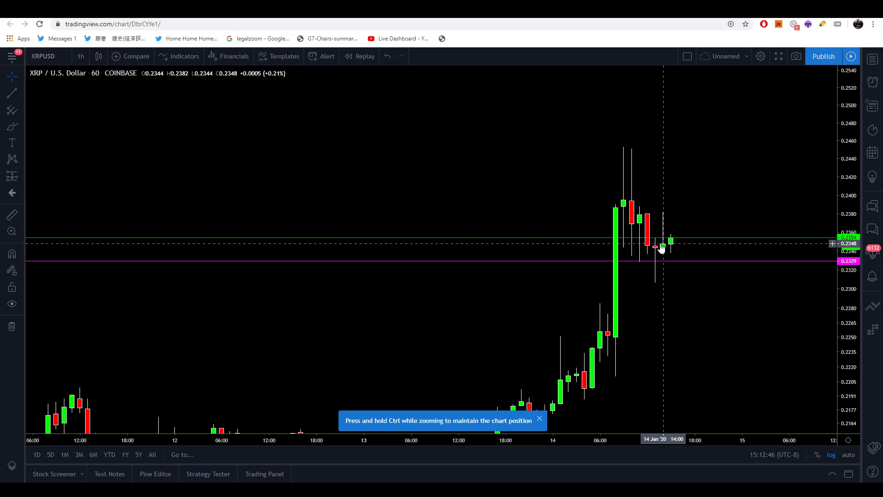
{"action": "scroll", "coordinate": [842, 163], "scroll_direction": "down", "scroll_amount": 3}
{"action": "double_click", "coordinate": [842, 163]}
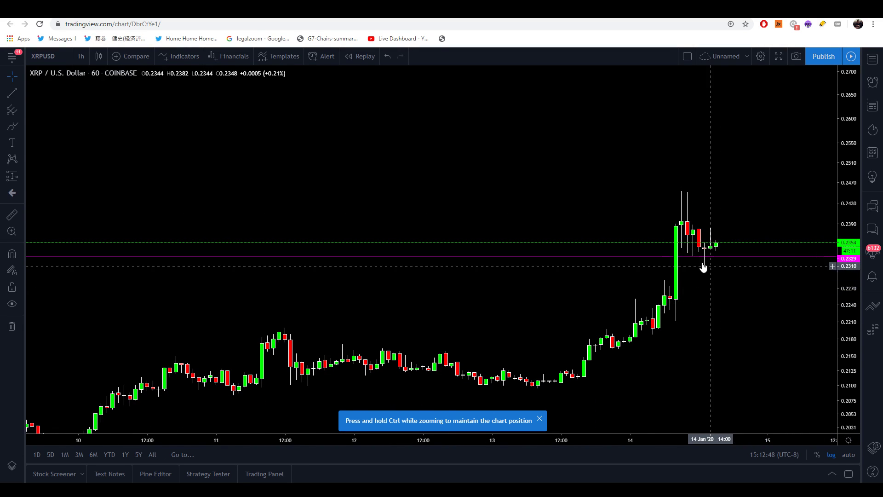
{"action": "mouse_move", "coordinate": [705, 267]}
{"action": "left_mouse_down"}
{"action": "mouse_move", "coordinate": [768, 281]}
{"action": "mouse_move", "coordinate": [572, 298]}
{"action": "left_mouse_up"}
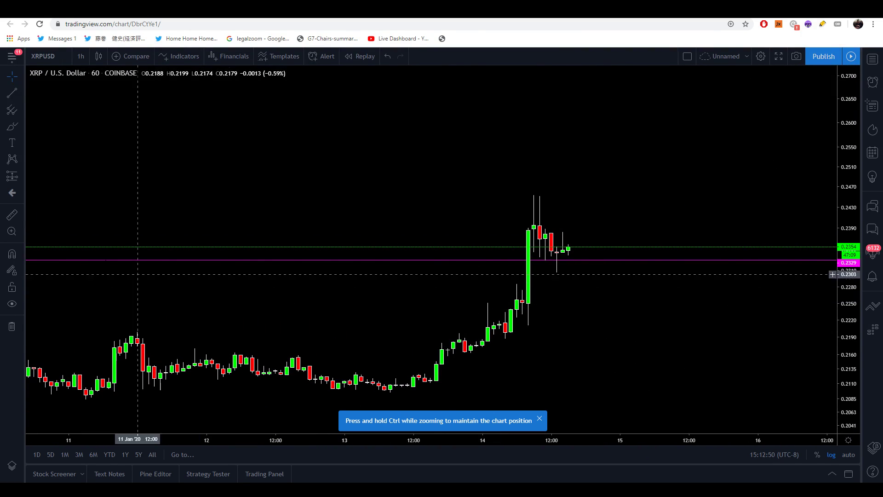
Draw a freehand Brush stroke over the recent candles, projecting XRP up to about 0.265.
{"action": "left_click", "coordinate": [13, 129]}
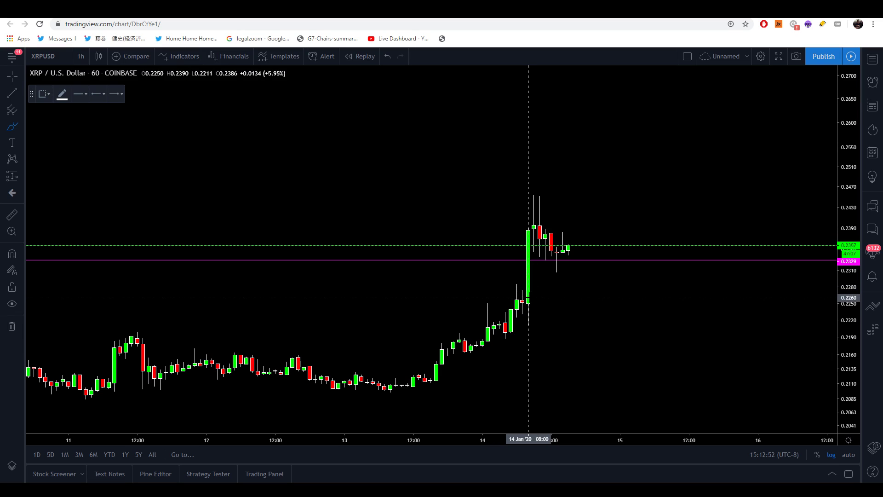
{"action": "mouse_move", "coordinate": [529, 298]}
{"action": "left_mouse_down"}
{"action": "mouse_move", "coordinate": [546, 192]}
{"action": "mouse_move", "coordinate": [555, 231]}
{"action": "mouse_move", "coordinate": [575, 259]}
{"action": "mouse_move", "coordinate": [603, 254]}
{"action": "mouse_move", "coordinate": [630, 197]}
{"action": "mouse_move", "coordinate": [648, 102]}
{"action": "left_mouse_up"}
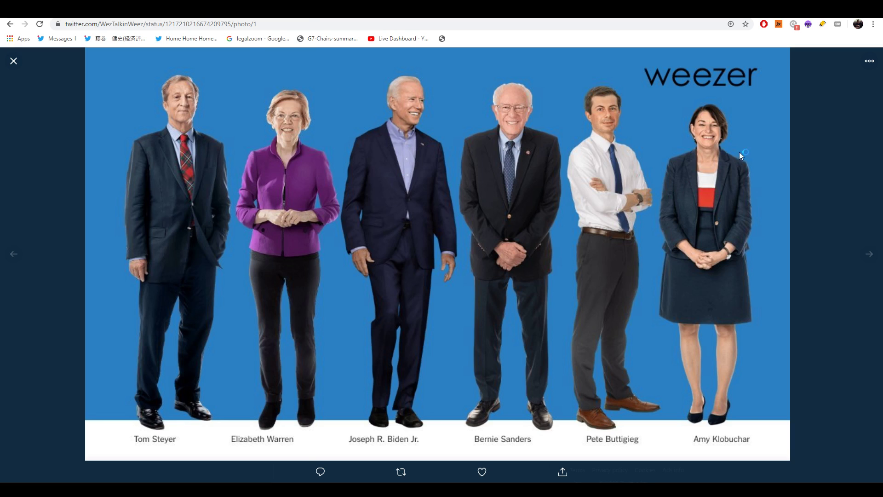
Close the Weezer photo and bring up the tweet listing 2019–2020 Ripple executive departures.
{"action": "left_click", "coordinate": [835, 107]}
{"action": "left_click", "coordinate": [444, 229]}
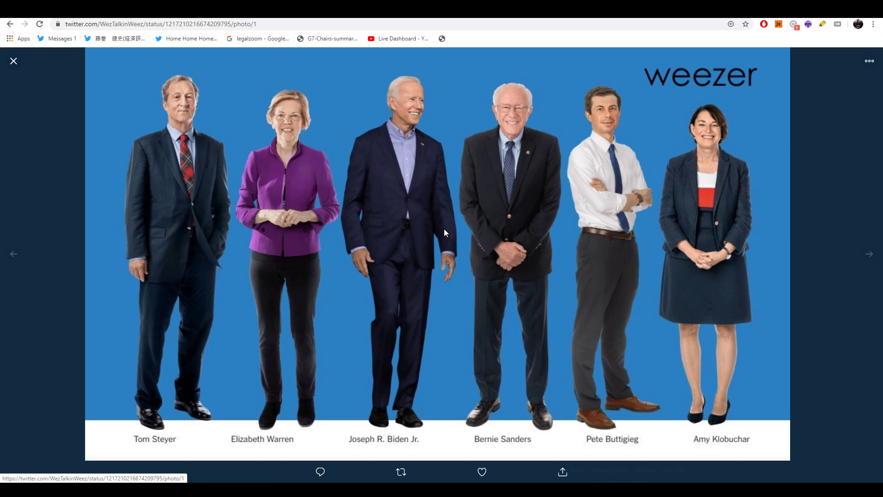
{"action": "left_click", "coordinate": [847, 104]}
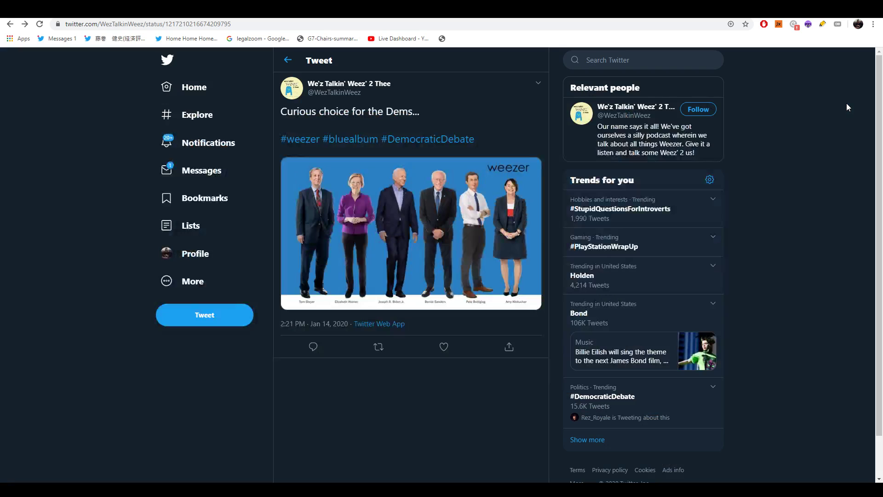
{"action": "left_click", "coordinate": [491, 198]}
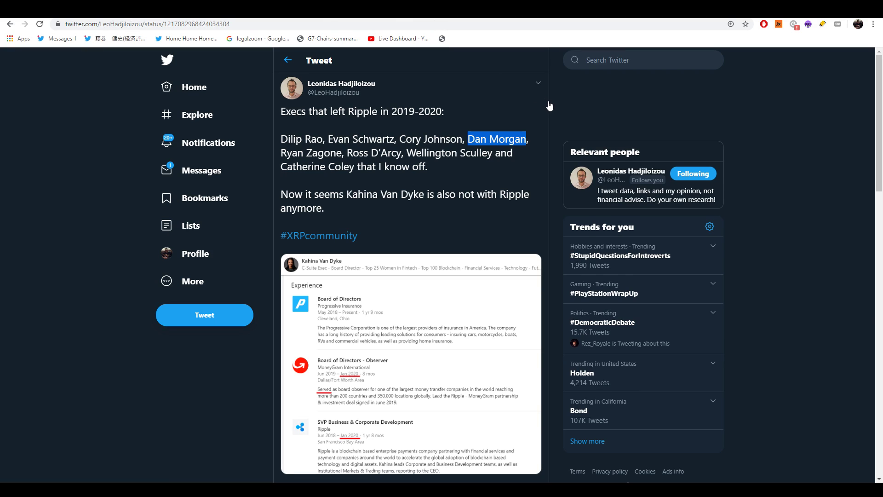
Clear the existing highlight and select another executive's name in the tweet text.
{"action": "left_click", "coordinate": [834, 101]}
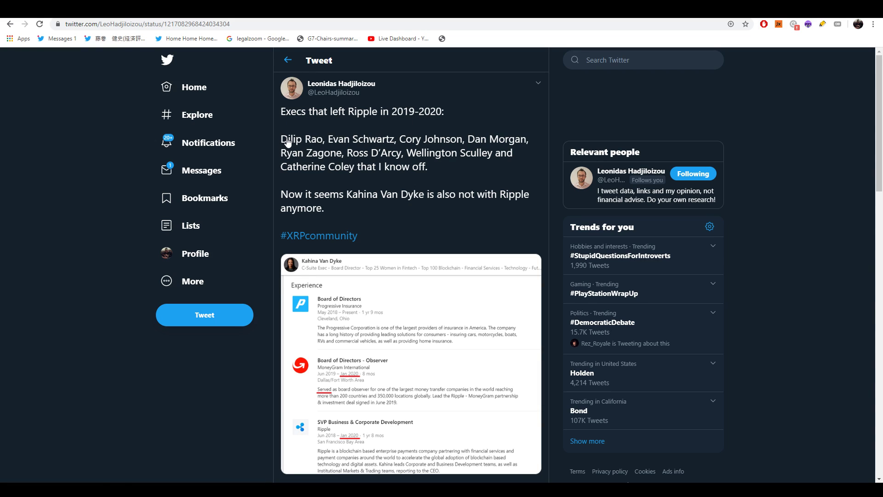
{"action": "mouse_move", "coordinate": [280, 140]}
{"action": "left_mouse_down"}
{"action": "mouse_move", "coordinate": [384, 154]}
{"action": "mouse_move", "coordinate": [398, 144]}
{"action": "mouse_move", "coordinate": [467, 147]}
{"action": "left_mouse_up"}
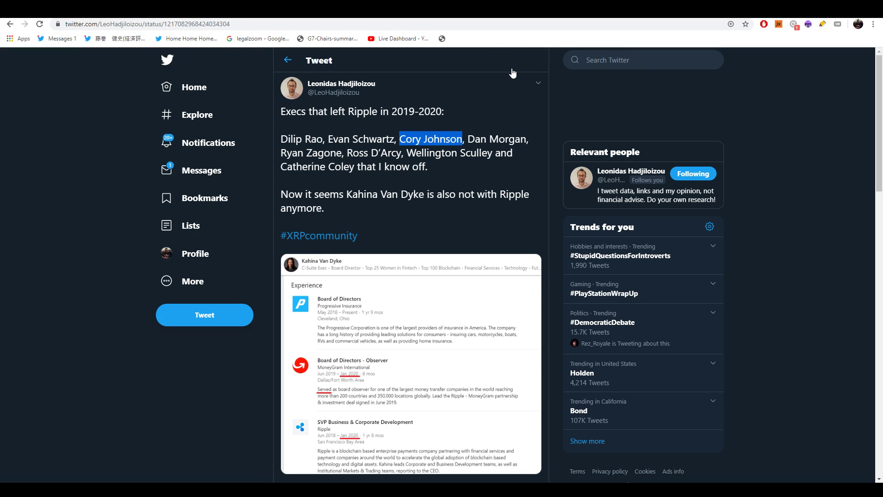
{"action": "scroll", "coordinate": [375, 164], "scroll_direction": "down", "scroll_amount": 1}
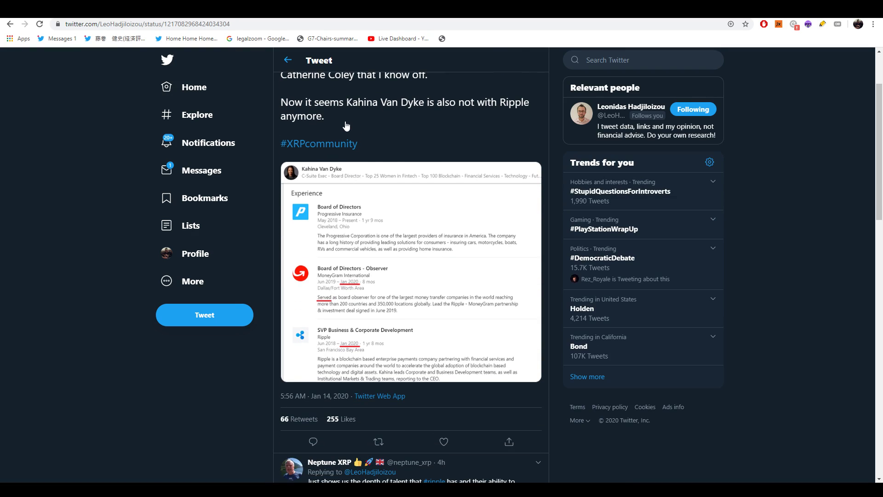
{"action": "scroll", "coordinate": [458, 242], "scroll_direction": "up", "scroll_amount": 1}
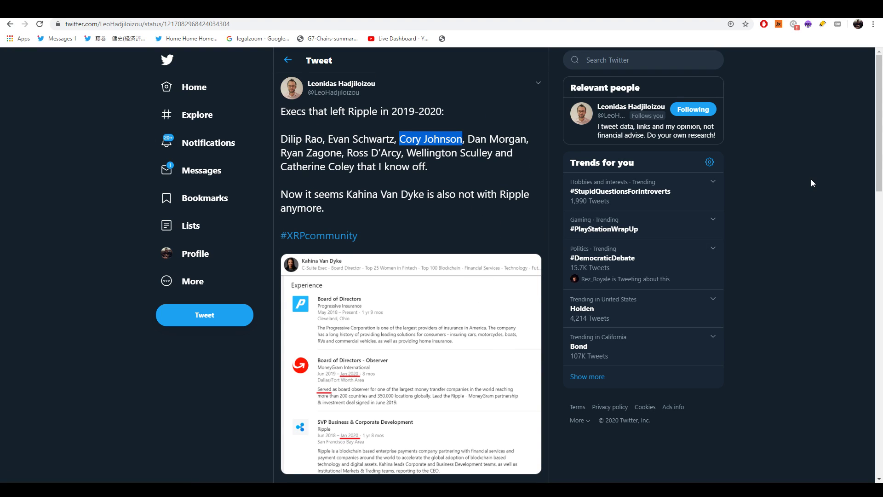
{"action": "left_click_drag", "start_coordinate": [428, 167], "coordinate": [280, 141]}
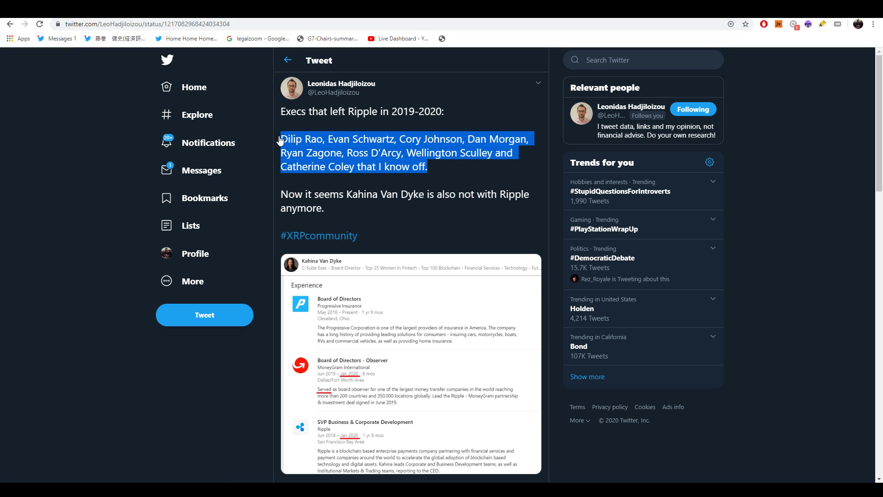
{"action": "left_click", "coordinate": [477, 182]}
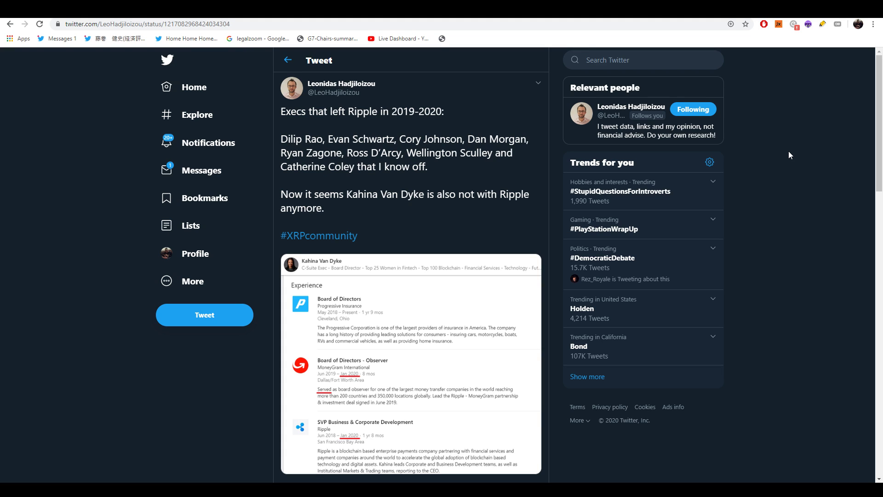
{"action": "scroll", "coordinate": [815, 185], "scroll_direction": "down", "scroll_amount": 1}
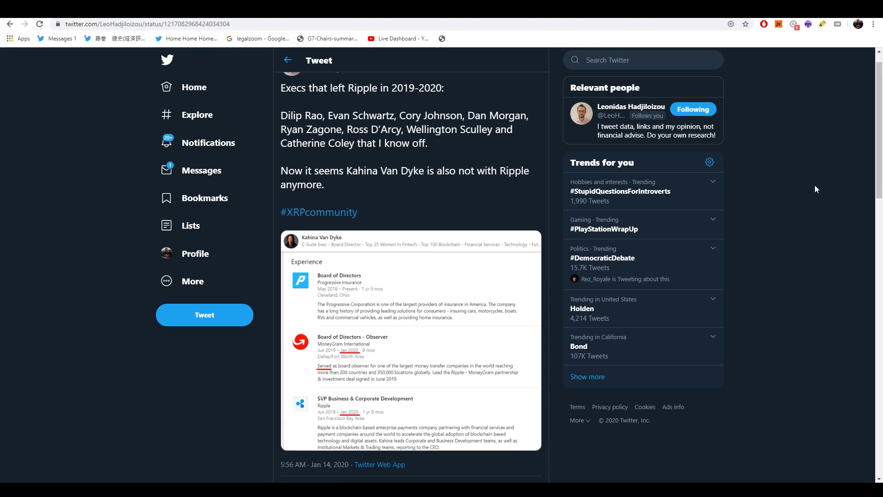
{"action": "scroll", "coordinate": [818, 183], "scroll_direction": "down", "scroll_amount": 1}
{"action": "scroll", "coordinate": [818, 183], "scroll_direction": "down", "scroll_amount": 3}
{"action": "scroll", "coordinate": [817, 183], "scroll_direction": "up", "scroll_amount": 3}
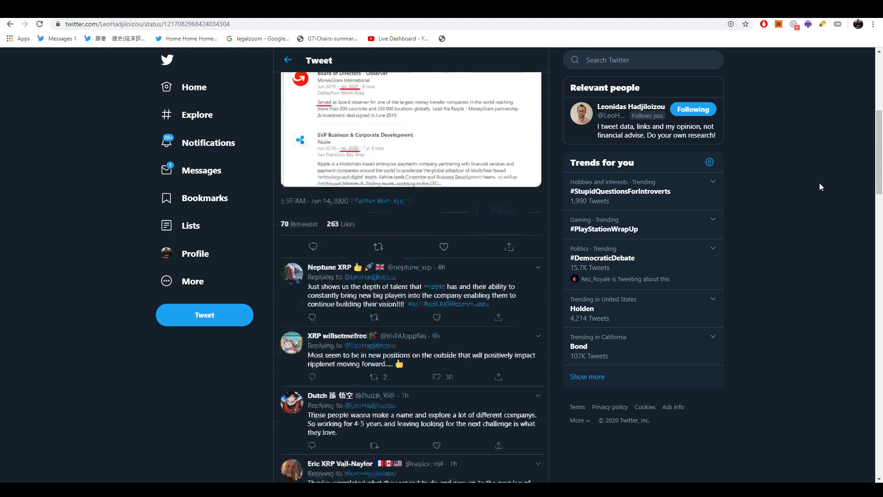
{"action": "scroll", "coordinate": [819, 183], "scroll_direction": "up", "scroll_amount": 2}
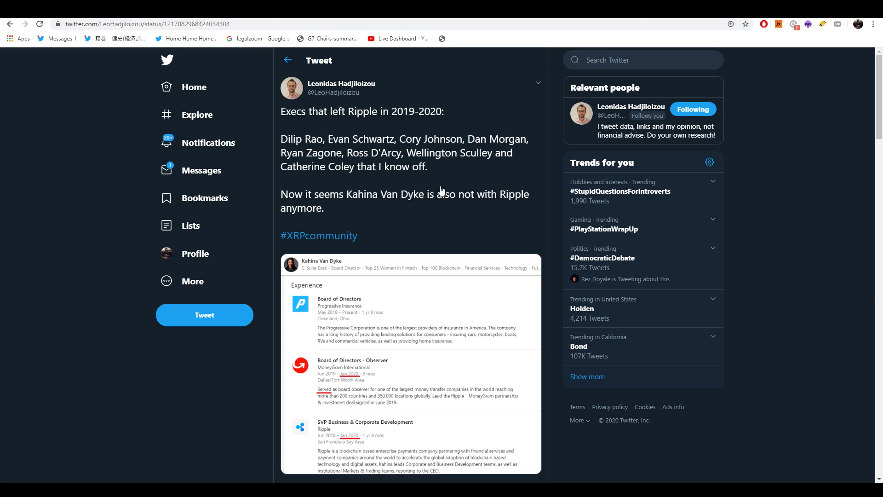
{"action": "scroll", "coordinate": [441, 190], "scroll_direction": "down", "scroll_amount": 1}
{"action": "scroll", "coordinate": [414, 177], "scroll_direction": "down", "scroll_amount": 4}
{"action": "scroll", "coordinate": [474, 172], "scroll_direction": "down", "scroll_amount": 3}
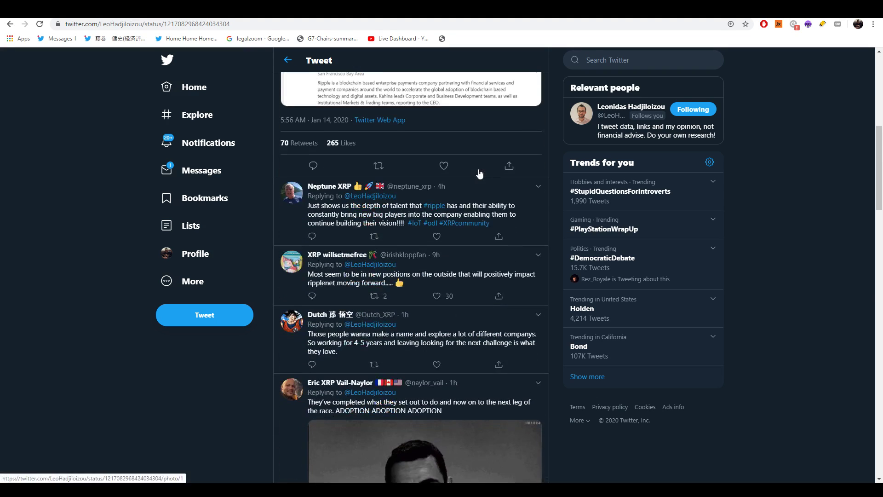
{"action": "scroll", "coordinate": [485, 172], "scroll_direction": "down", "scroll_amount": 1}
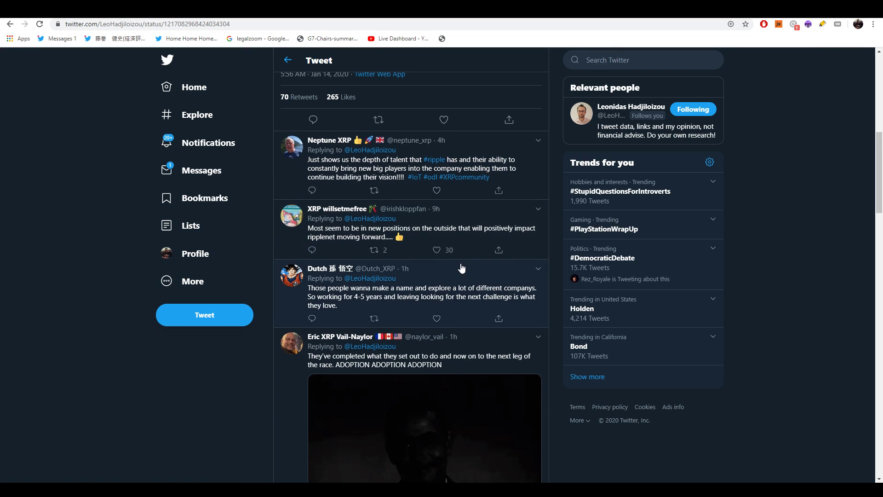
{"action": "scroll", "coordinate": [304, 245], "scroll_direction": "down", "scroll_amount": 1}
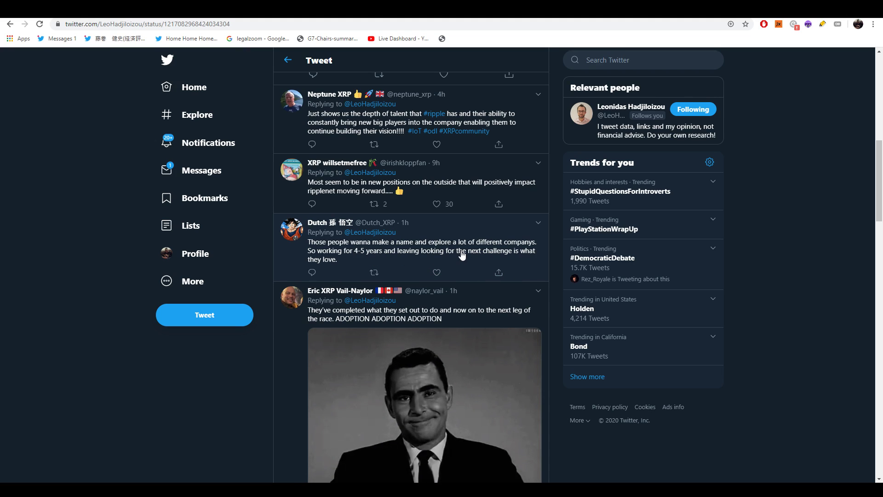
{"action": "scroll", "coordinate": [524, 212], "scroll_direction": "down", "scroll_amount": 3}
{"action": "scroll", "coordinate": [524, 211], "scroll_direction": "down", "scroll_amount": 2}
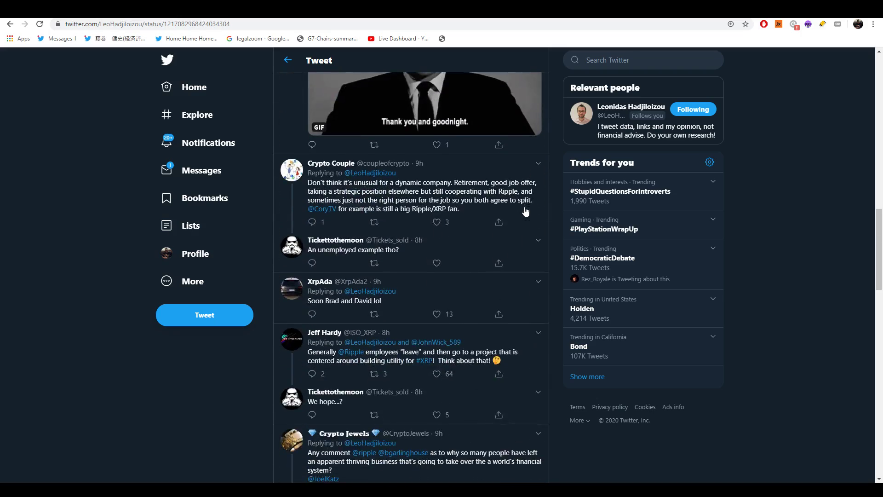
{"action": "scroll", "coordinate": [524, 211], "scroll_direction": "down", "scroll_amount": 3}
{"action": "scroll", "coordinate": [524, 211], "scroll_direction": "down", "scroll_amount": 1}
{"action": "scroll", "coordinate": [521, 211], "scroll_direction": "down", "scroll_amount": 2}
{"action": "scroll", "coordinate": [512, 208], "scroll_direction": "down", "scroll_amount": 4}
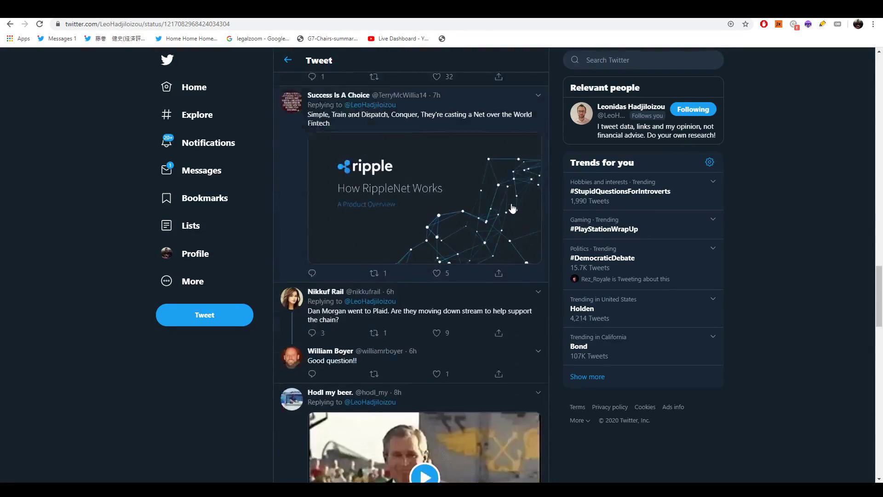
{"action": "scroll", "coordinate": [513, 208], "scroll_direction": "down", "scroll_amount": 4}
{"action": "scroll", "coordinate": [512, 210], "scroll_direction": "down", "scroll_amount": 3}
{"action": "scroll", "coordinate": [511, 210], "scroll_direction": "down", "scroll_amount": 5}
{"action": "scroll", "coordinate": [513, 214], "scroll_direction": "down", "scroll_amount": 2}
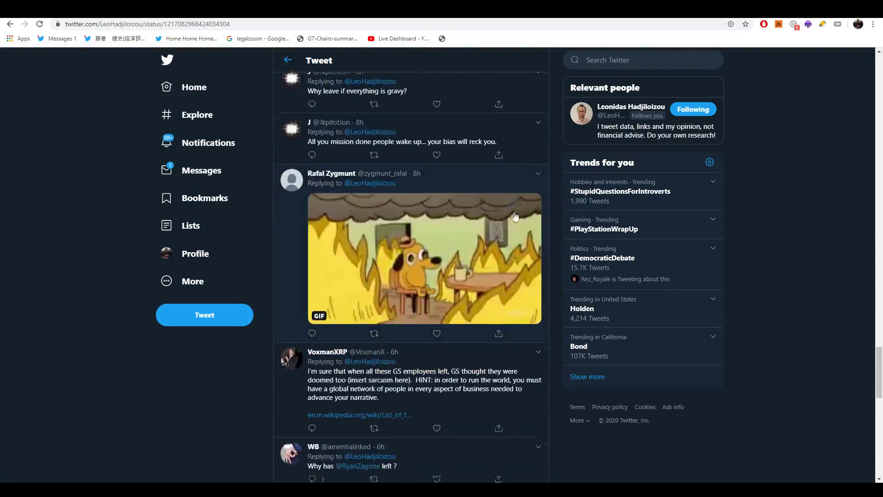
{"action": "scroll", "coordinate": [513, 219], "scroll_direction": "down", "scroll_amount": 4}
{"action": "scroll", "coordinate": [487, 246], "scroll_direction": "down", "scroll_amount": 3}
{"action": "scroll", "coordinate": [489, 246], "scroll_direction": "down", "scroll_amount": 3}
{"action": "scroll", "coordinate": [490, 246], "scroll_direction": "down", "scroll_amount": 3}
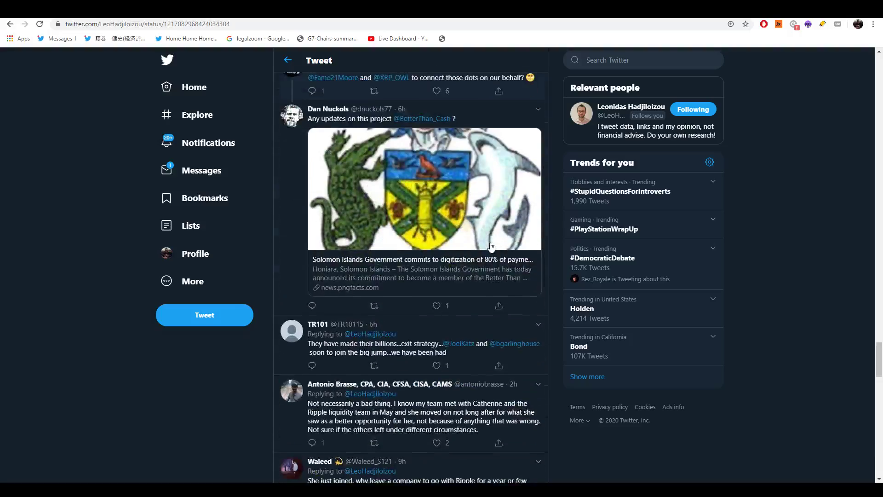
{"action": "scroll", "coordinate": [491, 247], "scroll_direction": "down", "scroll_amount": 3}
{"action": "scroll", "coordinate": [492, 248], "scroll_direction": "down", "scroll_amount": 3}
{"action": "scroll", "coordinate": [492, 248], "scroll_direction": "down", "scroll_amount": 4}
{"action": "scroll", "coordinate": [494, 249], "scroll_direction": "down", "scroll_amount": 3}
{"action": "scroll", "coordinate": [494, 250], "scroll_direction": "down", "scroll_amount": 4}
{"action": "scroll", "coordinate": [494, 249], "scroll_direction": "down", "scroll_amount": 3}
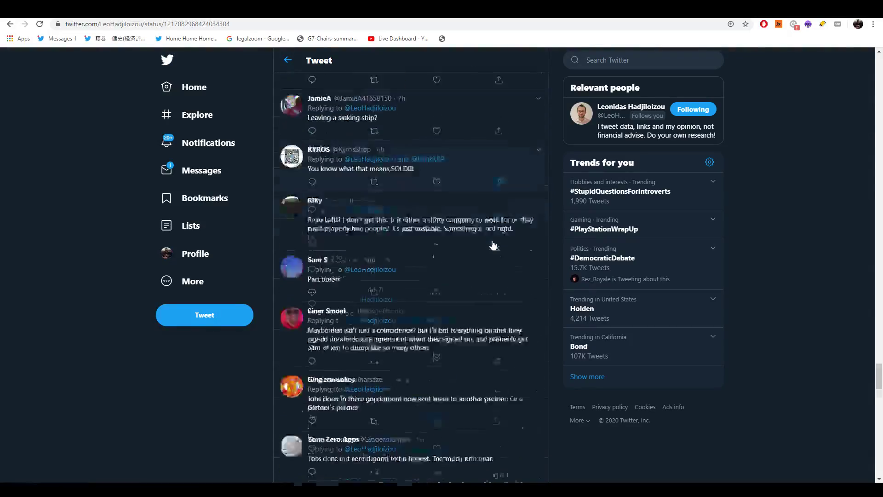
{"action": "scroll", "coordinate": [495, 248], "scroll_direction": "down", "scroll_amount": 4}
{"action": "scroll", "coordinate": [497, 248], "scroll_direction": "down", "scroll_amount": 3}
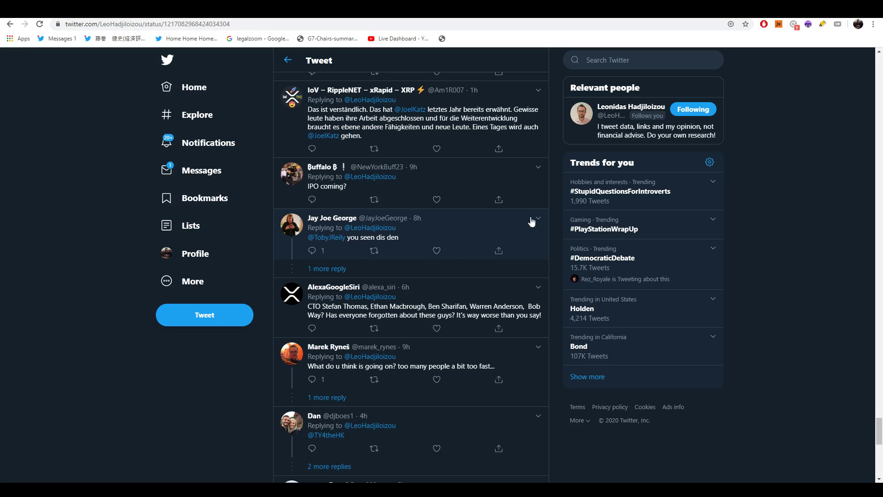
Open Ctrl+F find, clear its search text, and close the find bar.
{"action": "key", "text": "ctrl+f"}
{"action": "type", "text": "gal"}
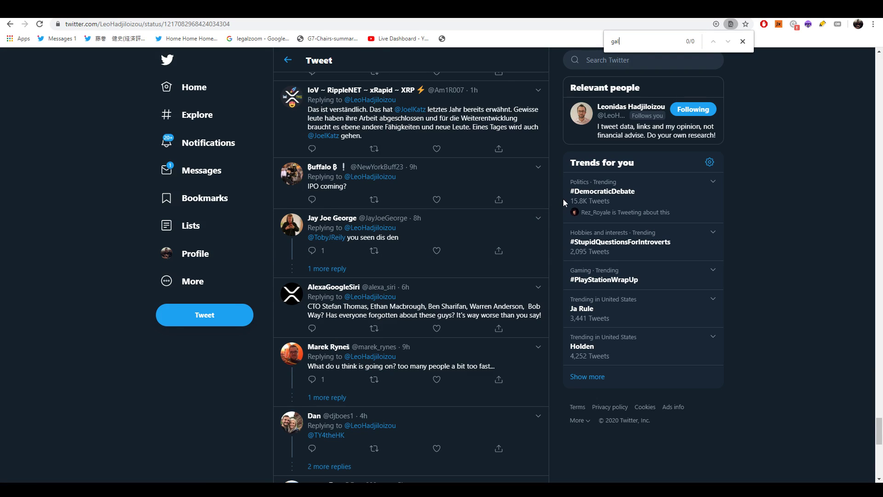
{"action": "type", "text": "gi"}
{"action": "key", "text": "ctrl+a"}
{"action": "key", "text": "BackSpace"}
{"action": "scroll", "coordinate": [544, 346], "scroll_direction": "down", "scroll_amount": 2}
{"action": "scroll", "coordinate": [525, 335], "scroll_direction": "down", "scroll_amount": 5}
{"action": "scroll", "coordinate": [518, 329], "scroll_direction": "down", "scroll_amount": 5}
{"action": "scroll", "coordinate": [517, 326], "scroll_direction": "down", "scroll_amount": 5}
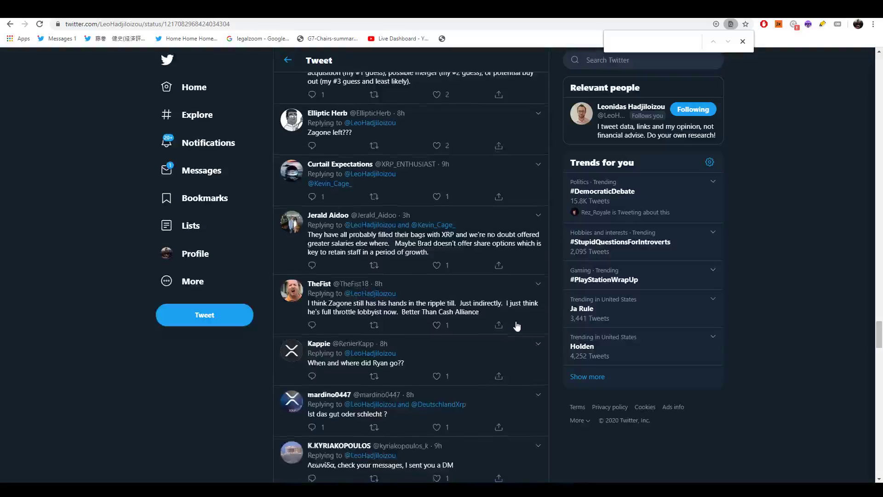
{"action": "scroll", "coordinate": [517, 326], "scroll_direction": "down", "scroll_amount": 5}
{"action": "scroll", "coordinate": [511, 325], "scroll_direction": "down", "scroll_amount": 4}
{"action": "scroll", "coordinate": [509, 324], "scroll_direction": "up", "scroll_amount": 5}
{"action": "scroll", "coordinate": [508, 323], "scroll_direction": "up", "scroll_amount": 5}
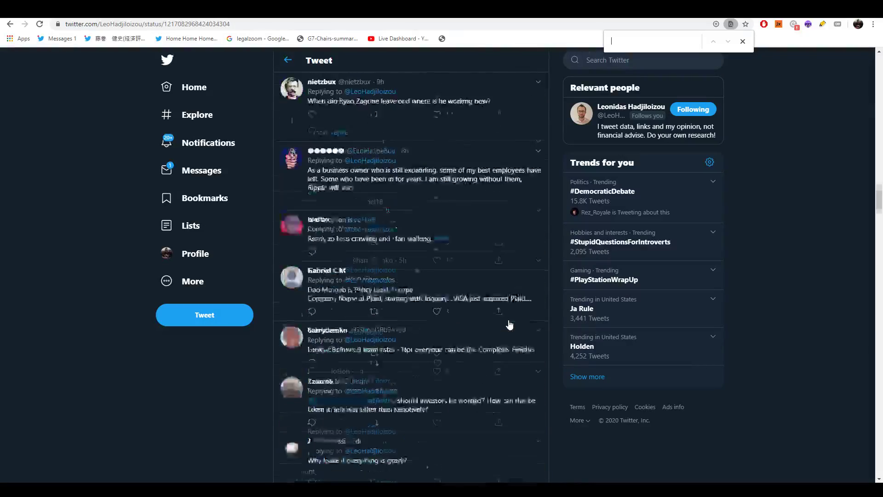
{"action": "scroll", "coordinate": [509, 324], "scroll_direction": "up", "scroll_amount": 5}
{"action": "scroll", "coordinate": [474, 286], "scroll_direction": "up", "scroll_amount": 5}
{"action": "scroll", "coordinate": [496, 263], "scroll_direction": "up", "scroll_amount": 5}
{"action": "scroll", "coordinate": [496, 259], "scroll_direction": "up", "scroll_amount": 5}
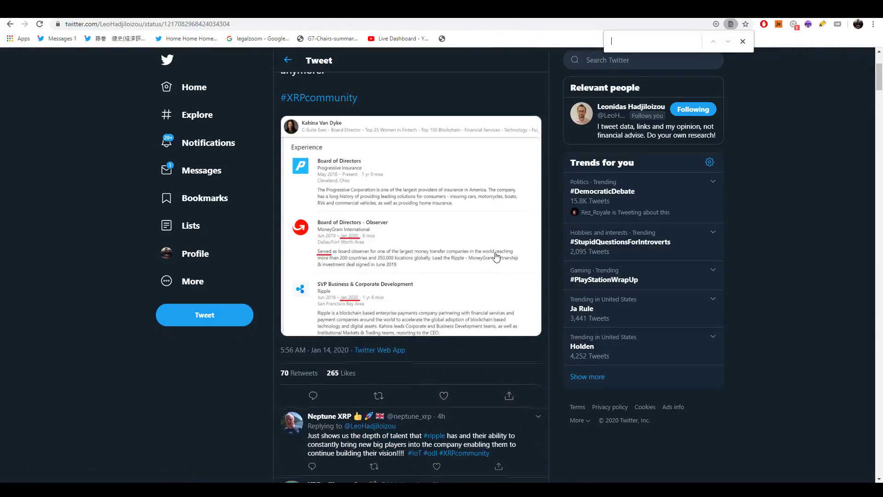
{"action": "scroll", "coordinate": [495, 256], "scroll_direction": "up", "scroll_amount": 5}
{"action": "left_click", "coordinate": [742, 41]}
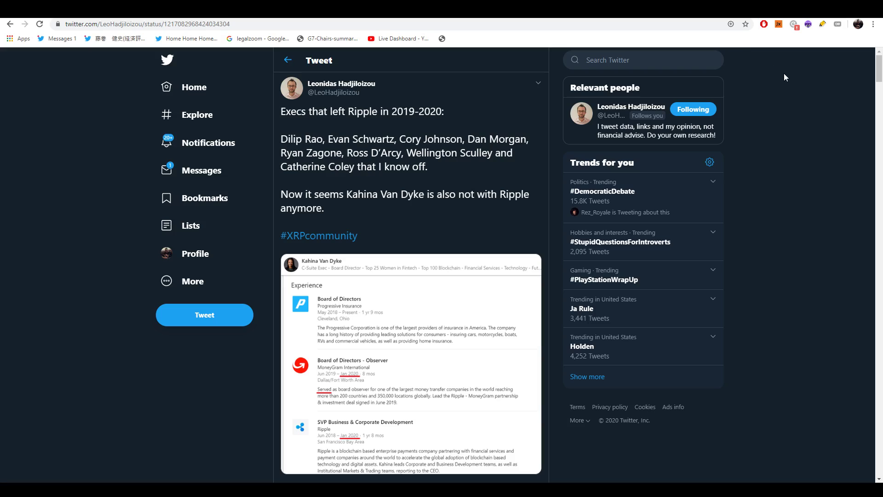